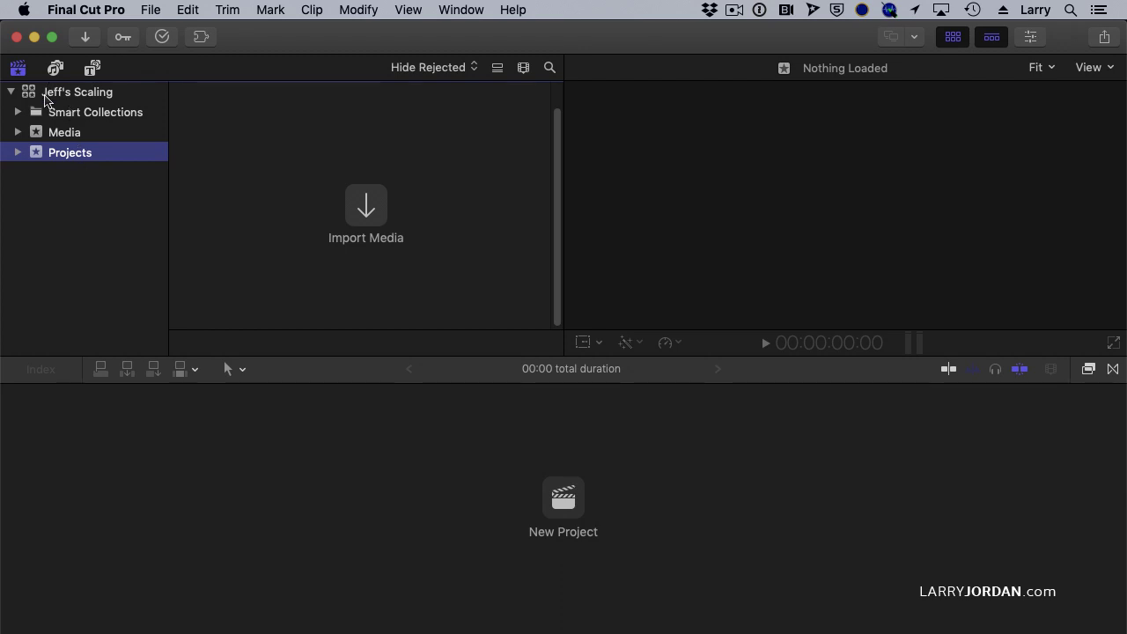
# Step: Load the 4K Earth clip from the Media event and show its 4096 × 2304, 30p details in the Inspector
pyautogui.click(68, 134)
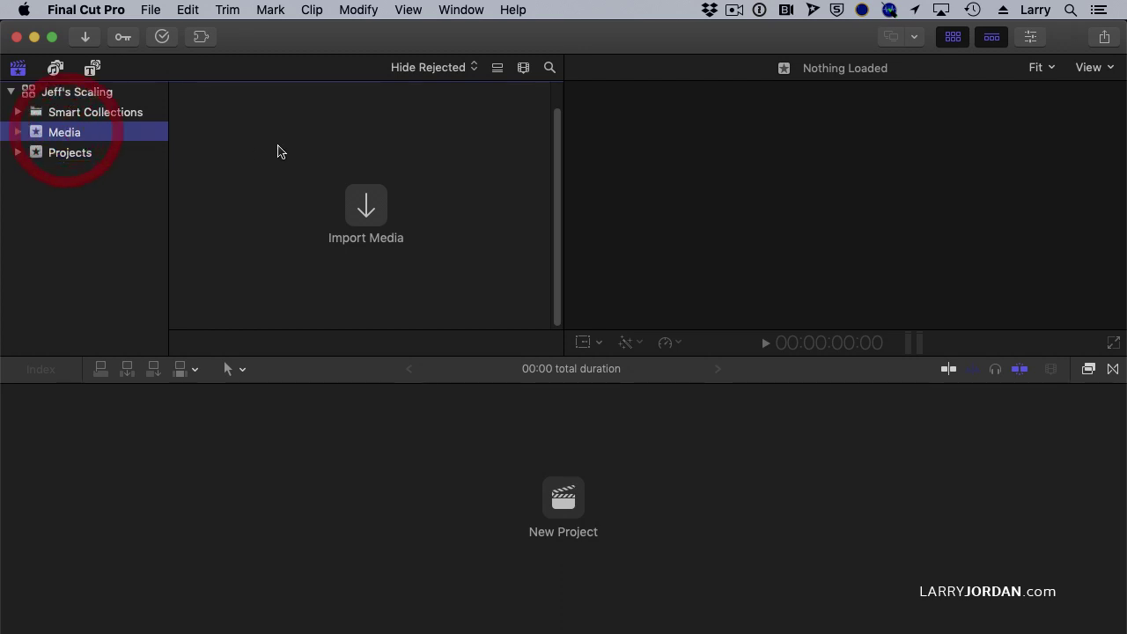
pyautogui.click(273, 143)
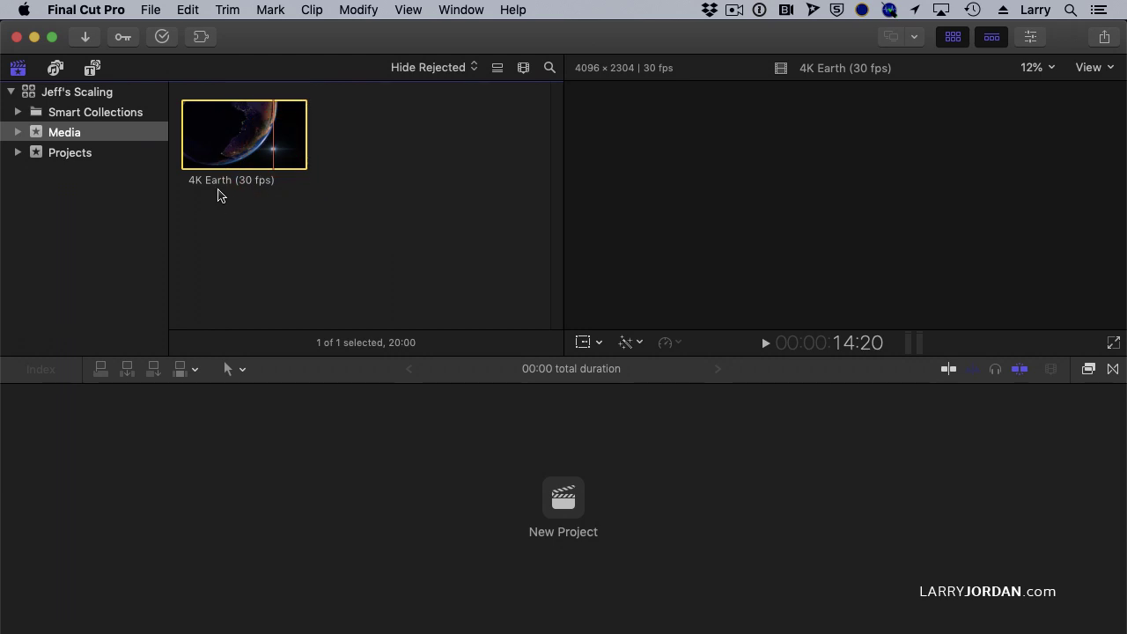
pyautogui.click(262, 156)
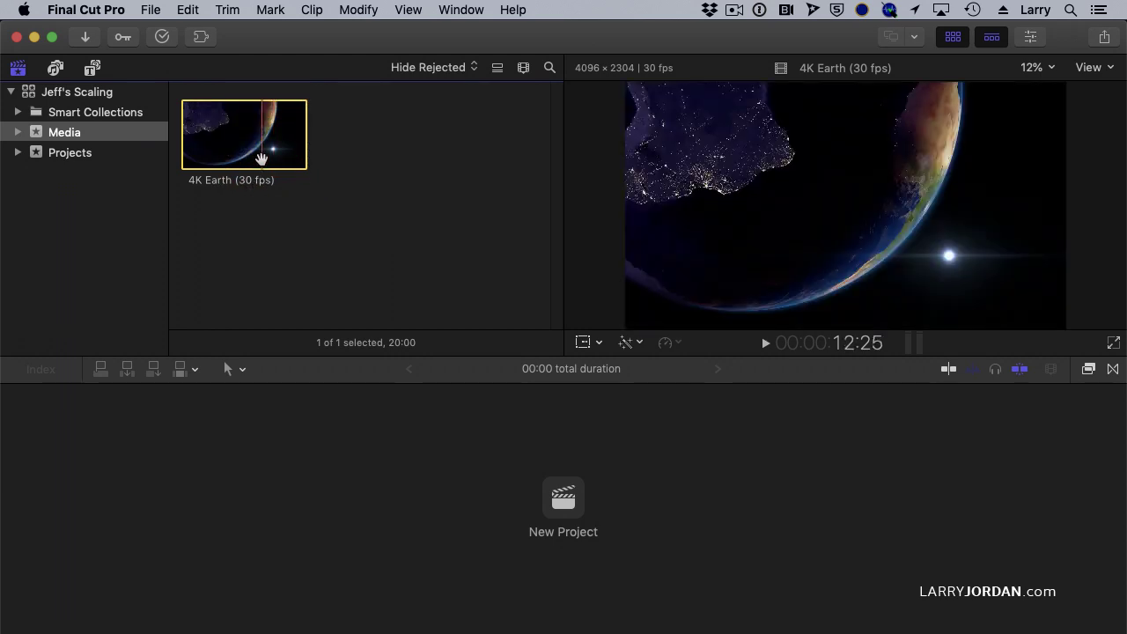
pyautogui.click(1028, 36)
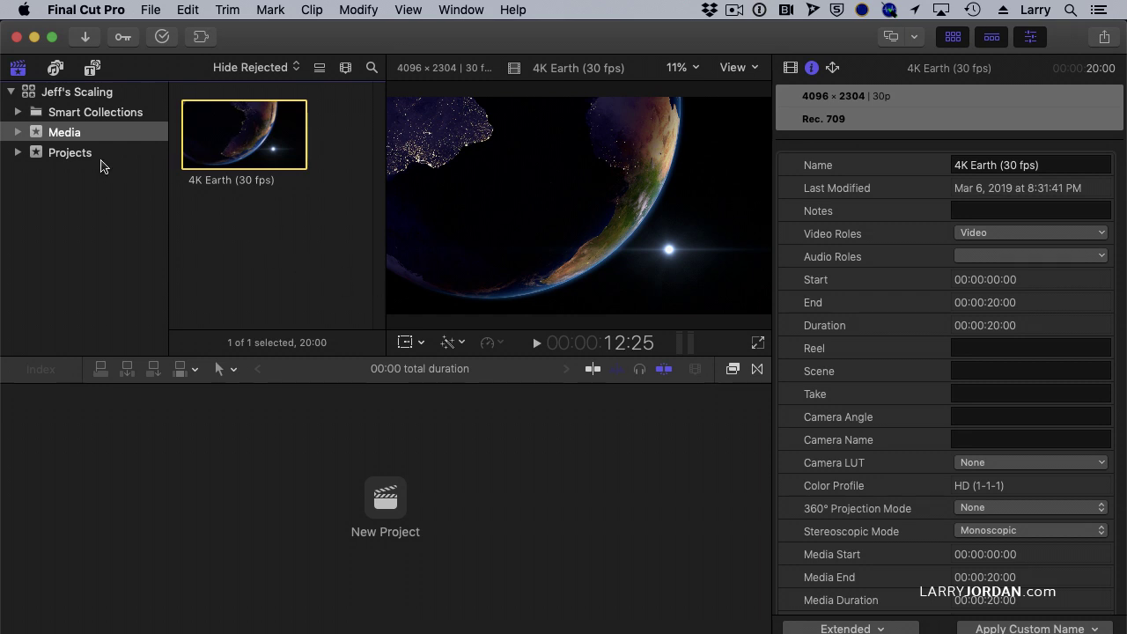
# Step: Create a 1920x1080 30p project named 'Jeff's Project' in the Projects event
pyautogui.click(78, 153)
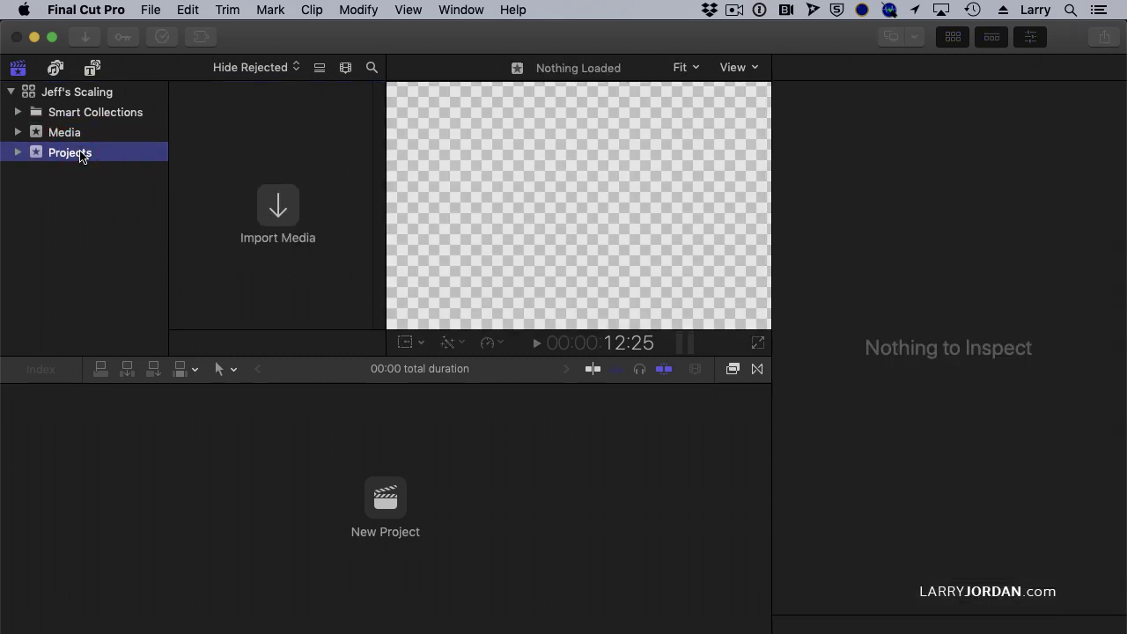
pyautogui.press('super+n')
pyautogui.write('Je')
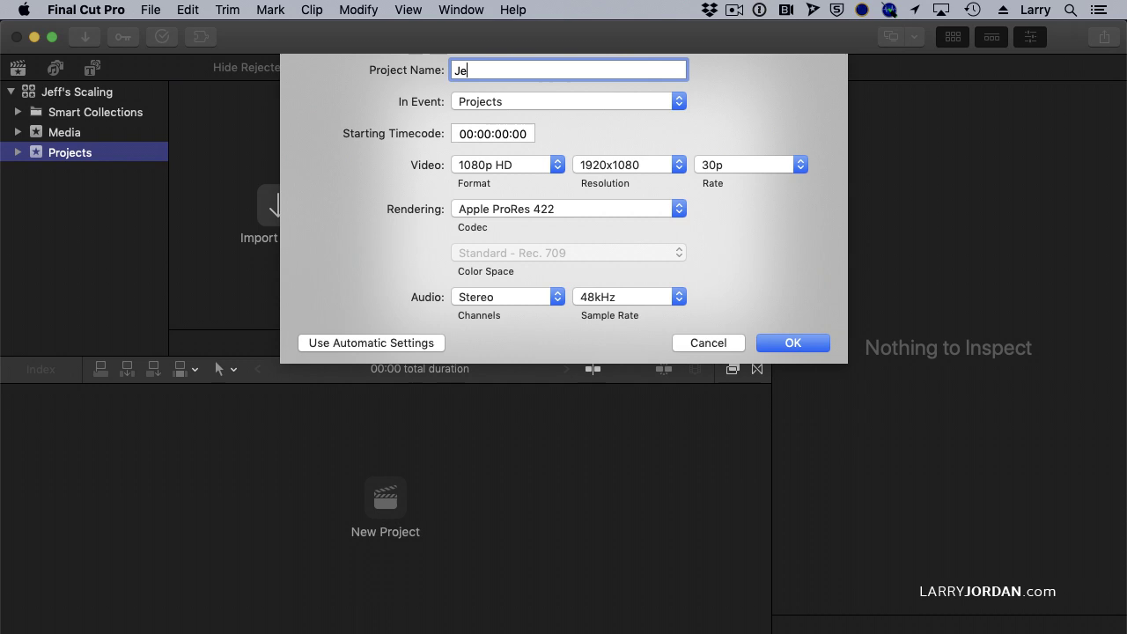
pyautogui.write("ff's Project")
pyautogui.click(815, 345)
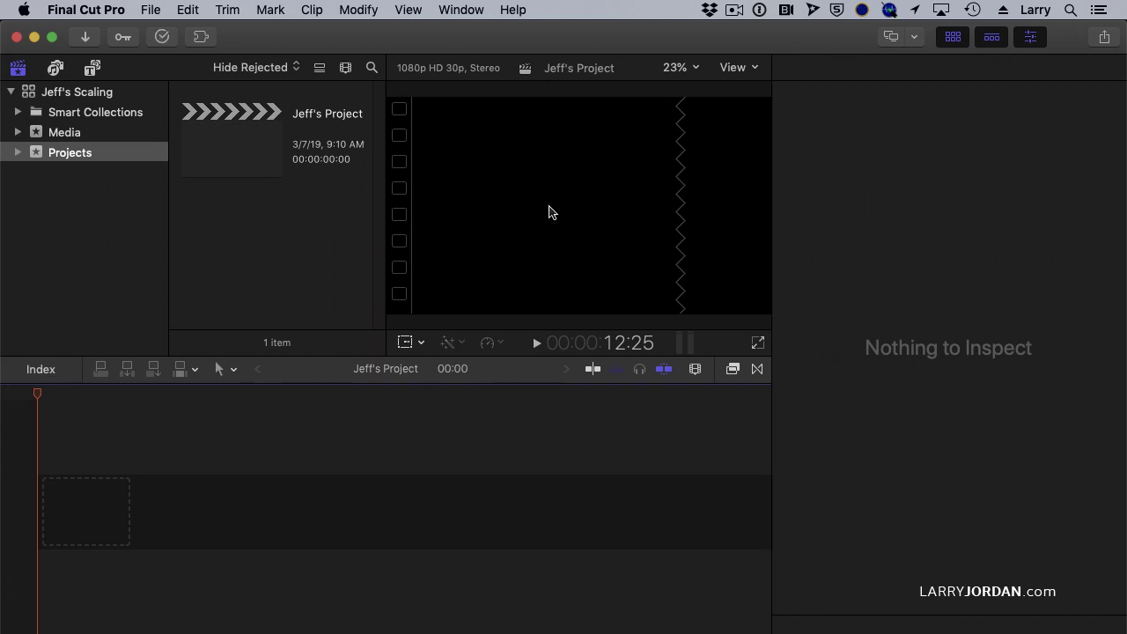
pyautogui.click(68, 5)
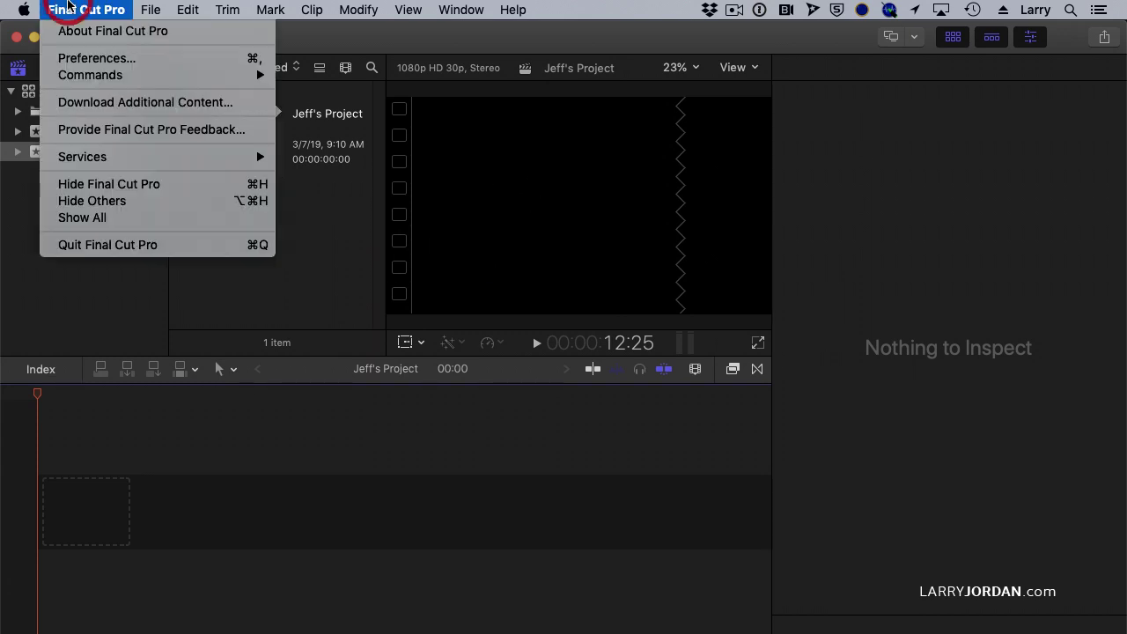
pyautogui.click(97, 58)
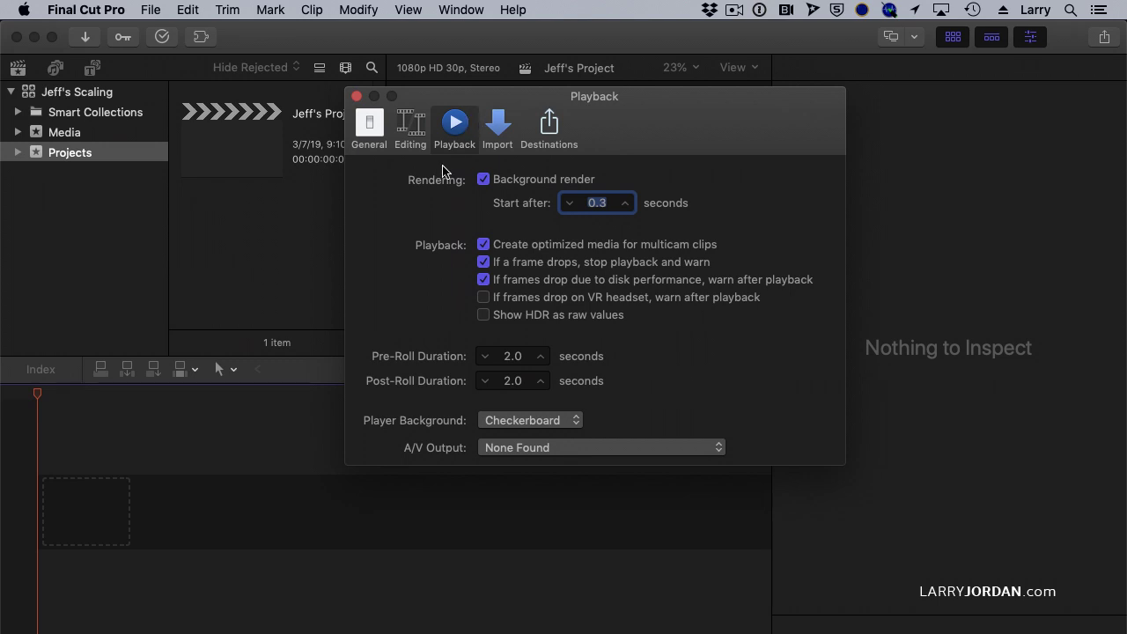
pyautogui.click(517, 421)
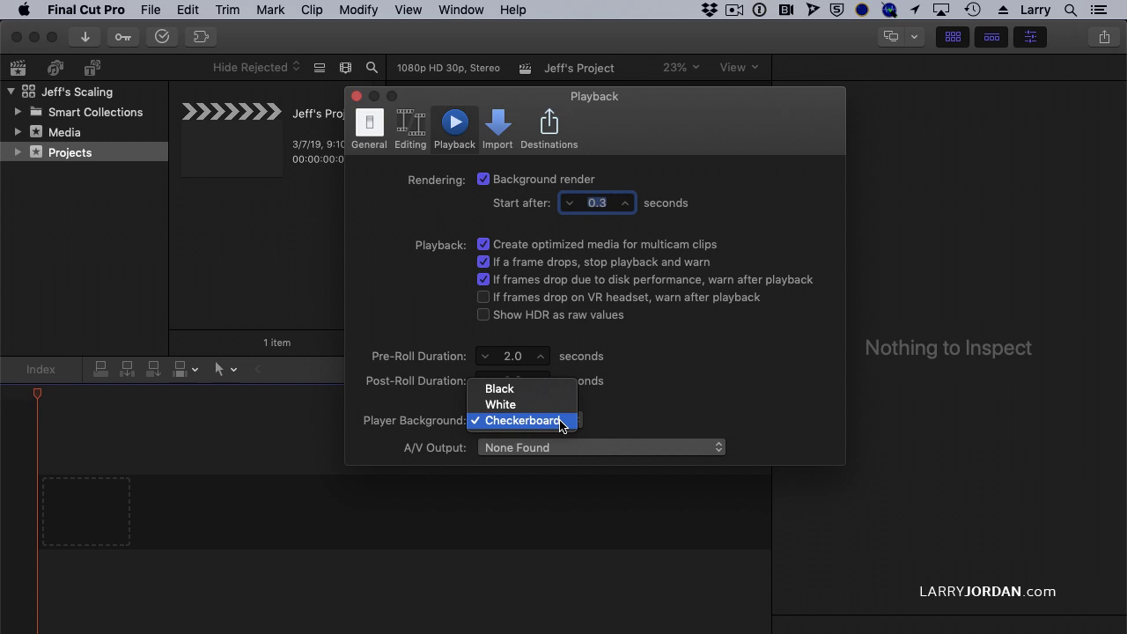
pyautogui.click(561, 421)
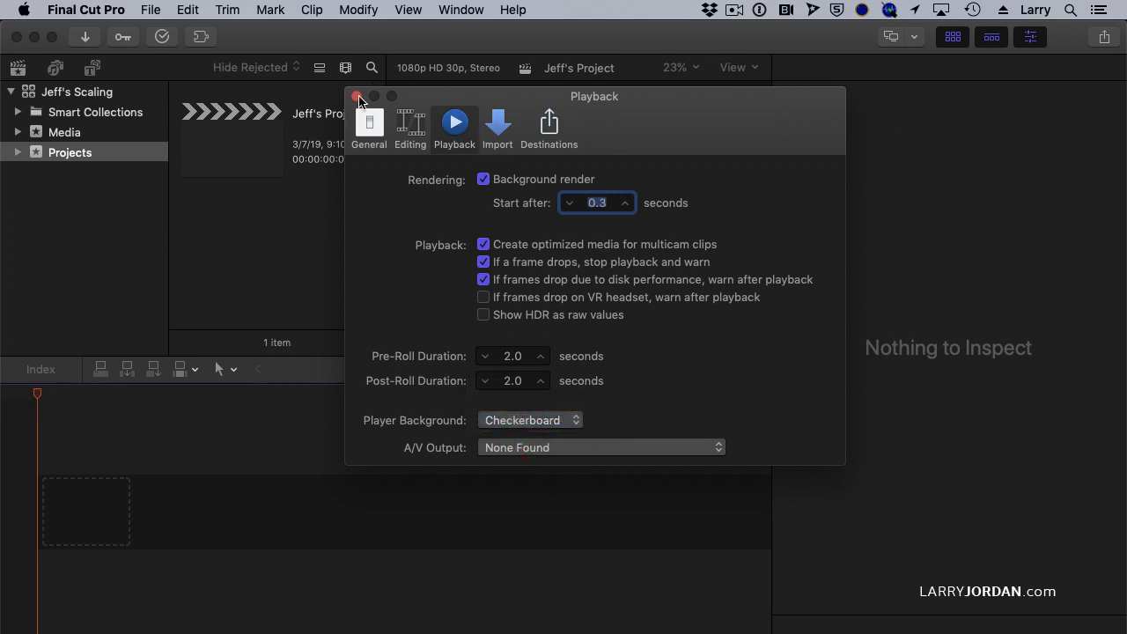
pyautogui.click(355, 96)
# Step: Append the 4K Earth clip to the project timeline
pyautogui.click(116, 133)
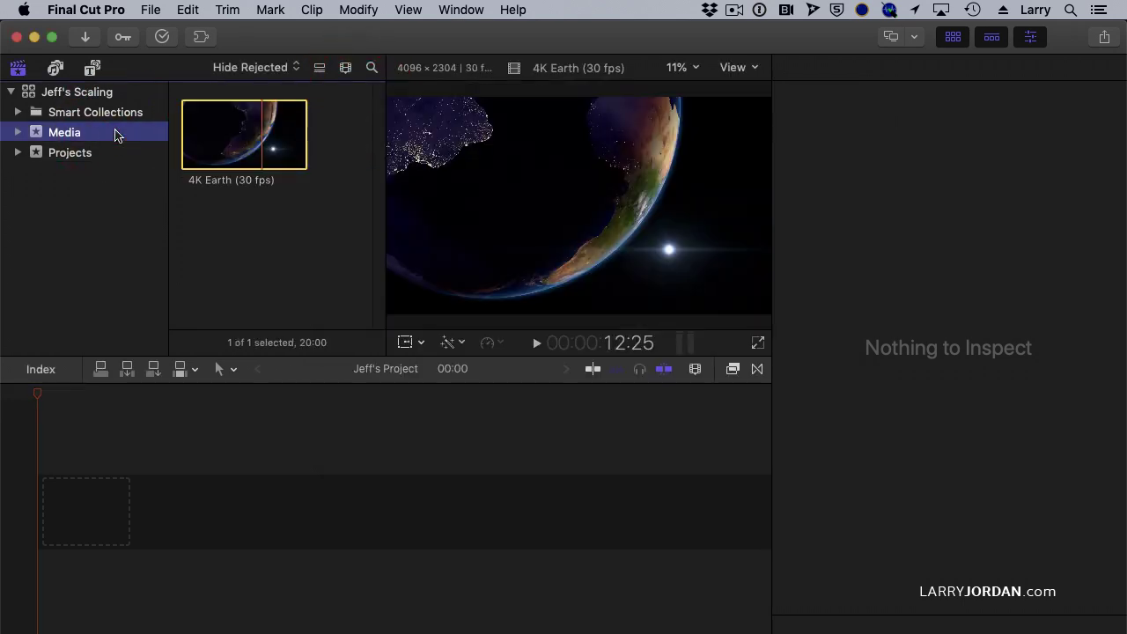
pyautogui.press('e')
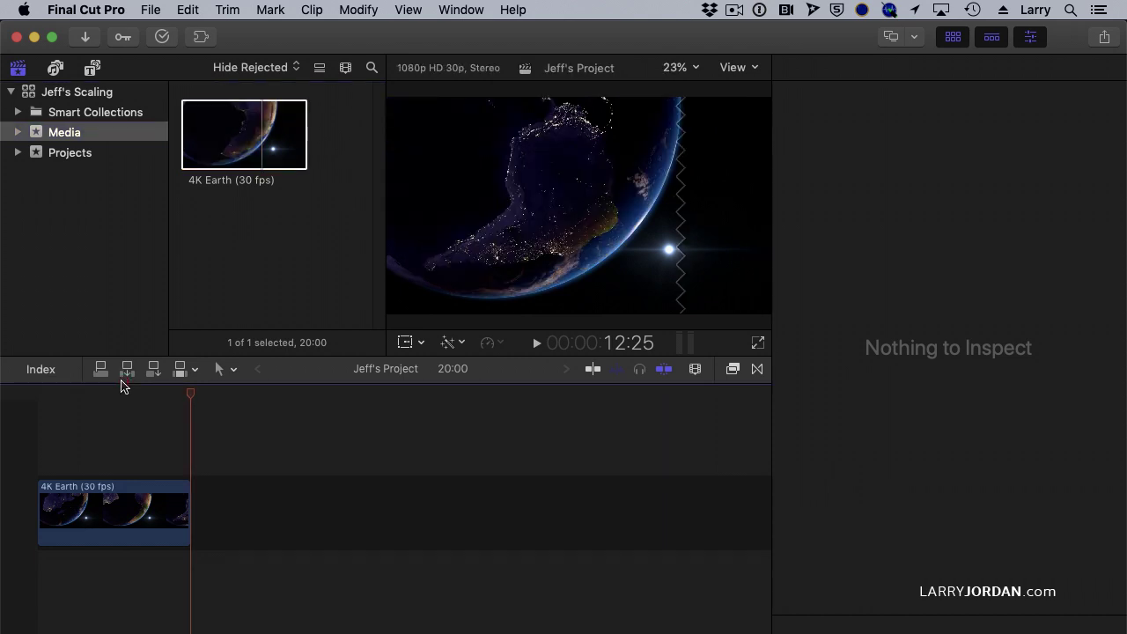
pyautogui.click(124, 386)
pyautogui.click(99, 398)
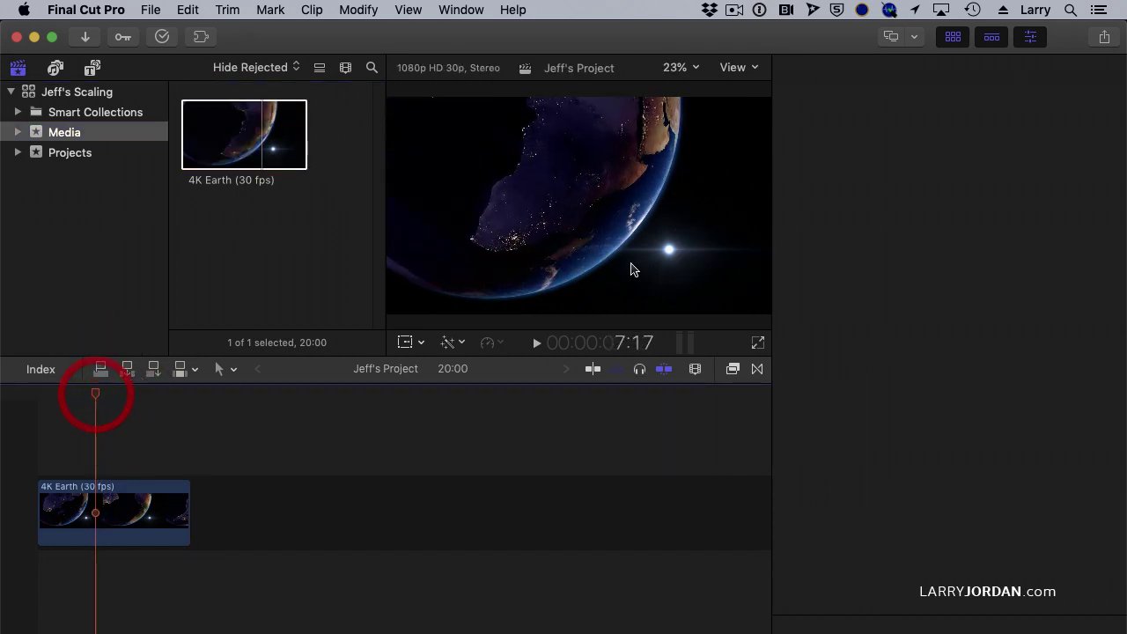
# Step: Fit the timeline to the clip, then view the project's 1920×1080, 30p, Rec. 709 settings
pyautogui.press('super+a')
pyautogui.hotkey('shift', 'z')
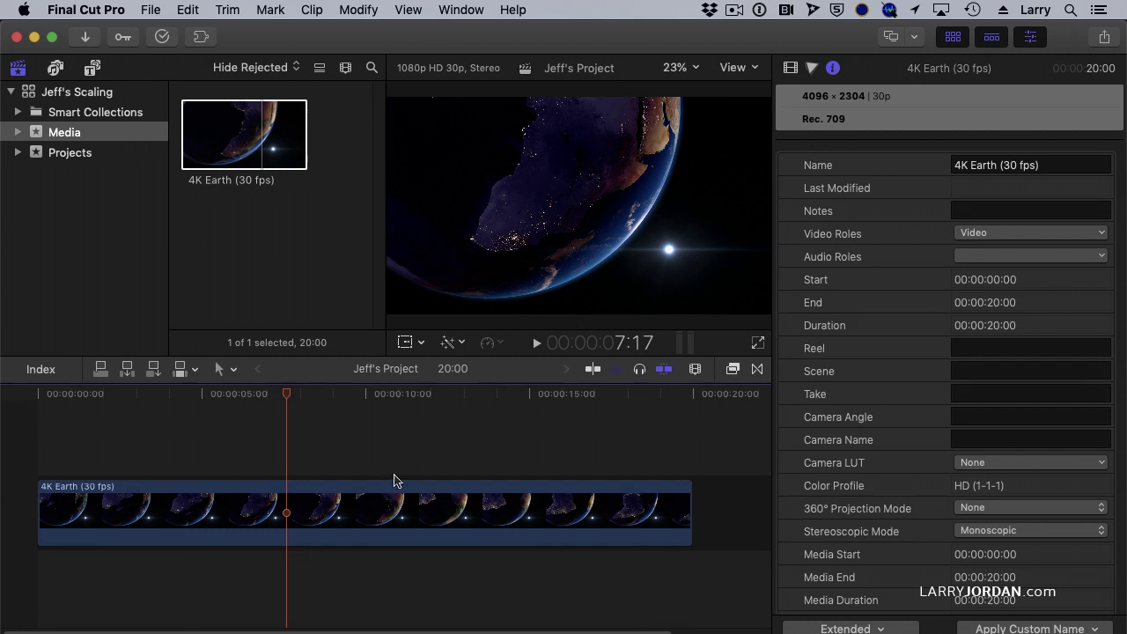
pyautogui.click(397, 521)
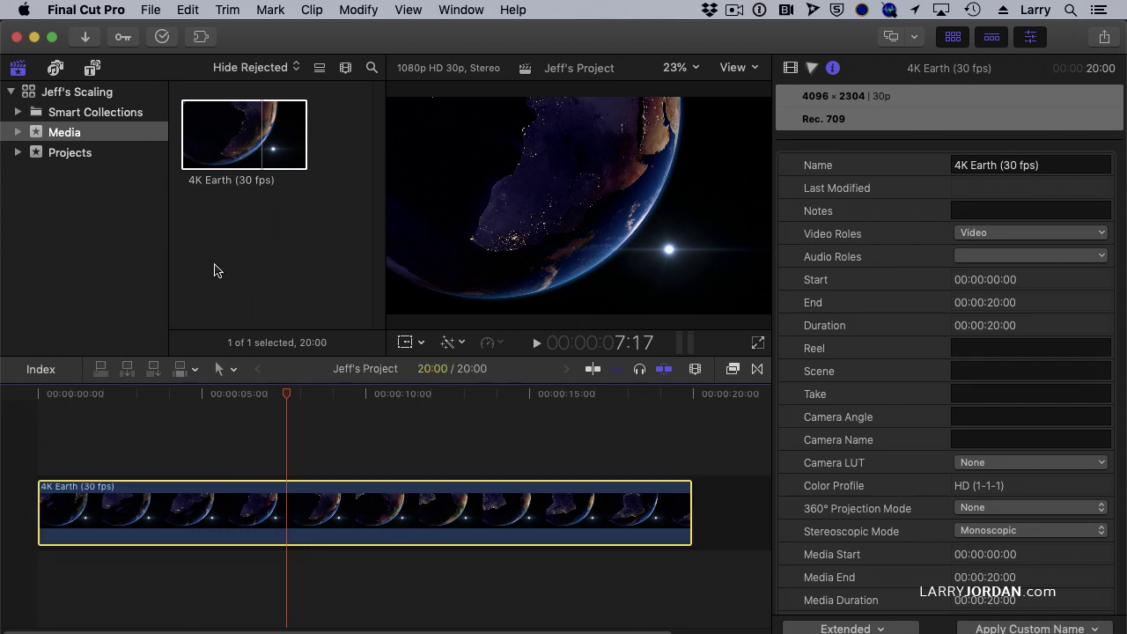
pyautogui.click(99, 157)
pyautogui.click(199, 126)
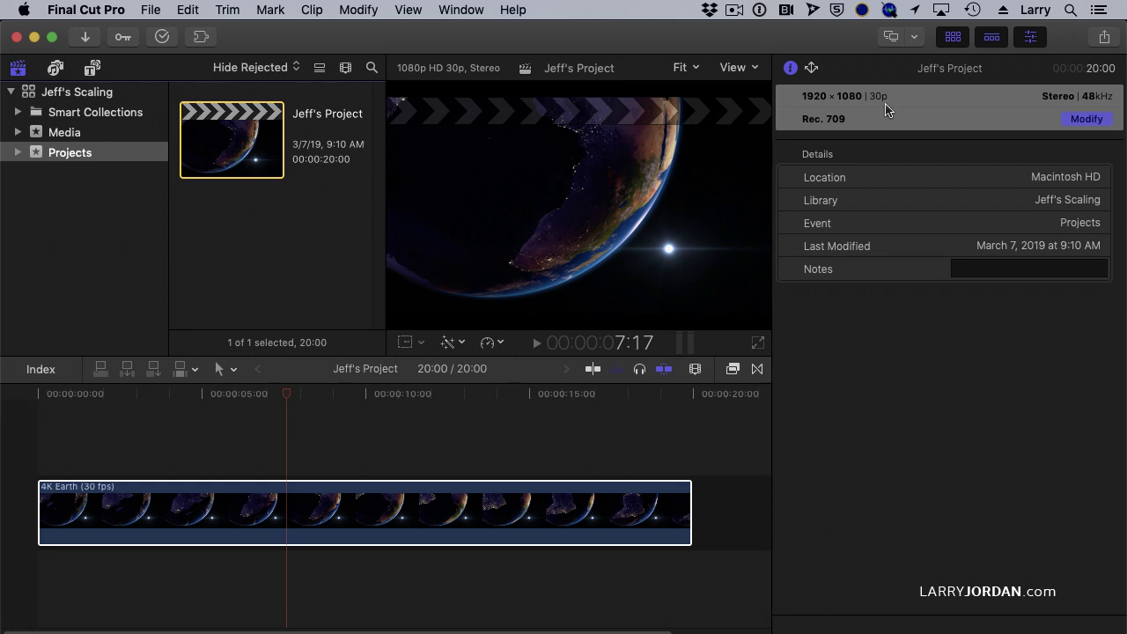
# Step: In the Video inspector, drag the Earth clip's Transform Scale (All) up to 222%
pyautogui.click(551, 510)
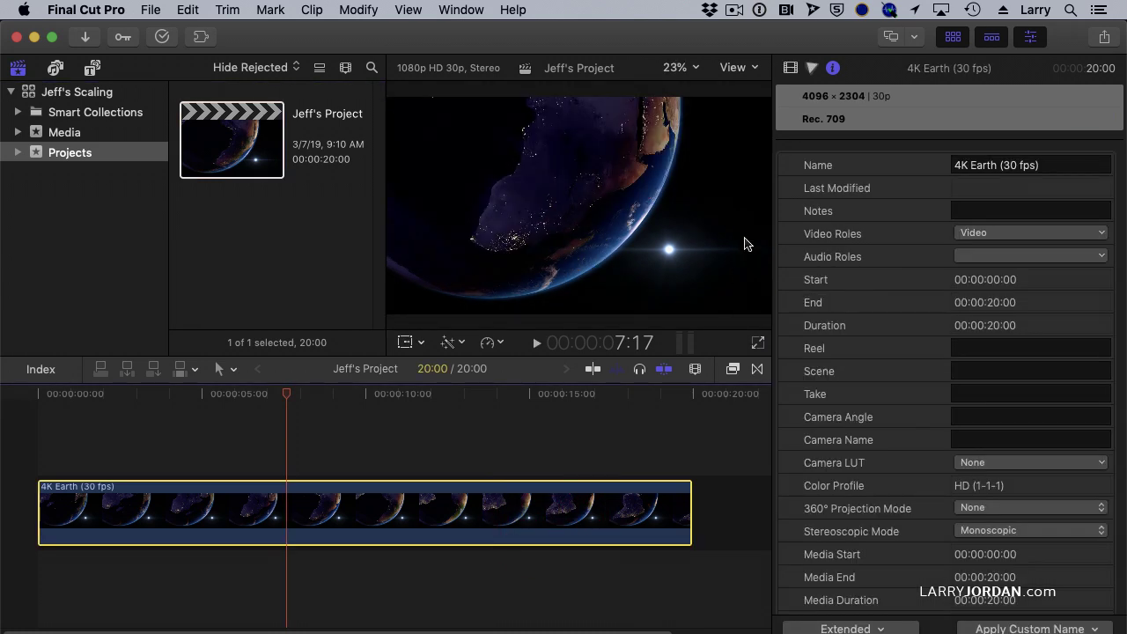
pyautogui.click(789, 68)
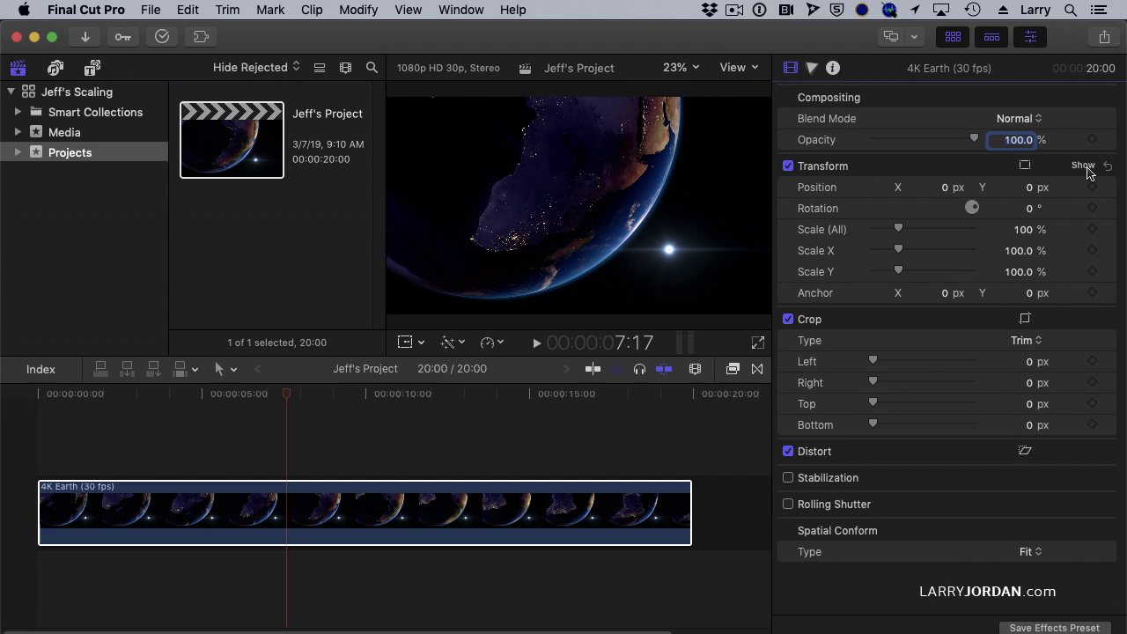
pyautogui.click(1085, 166)
pyautogui.click(1084, 191)
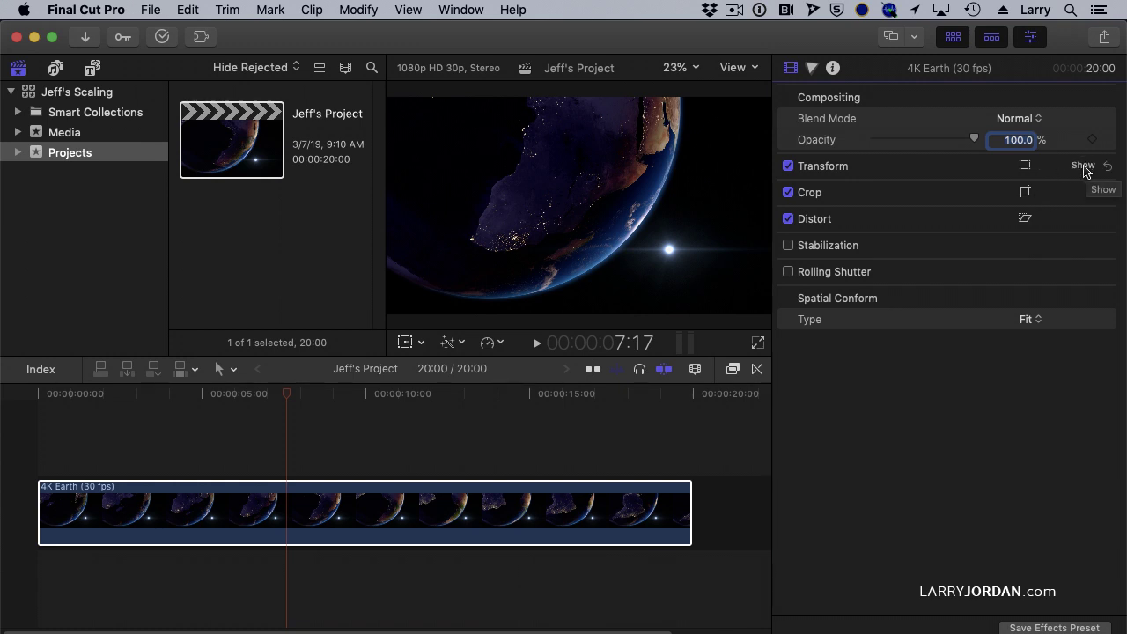
pyautogui.click(1083, 167)
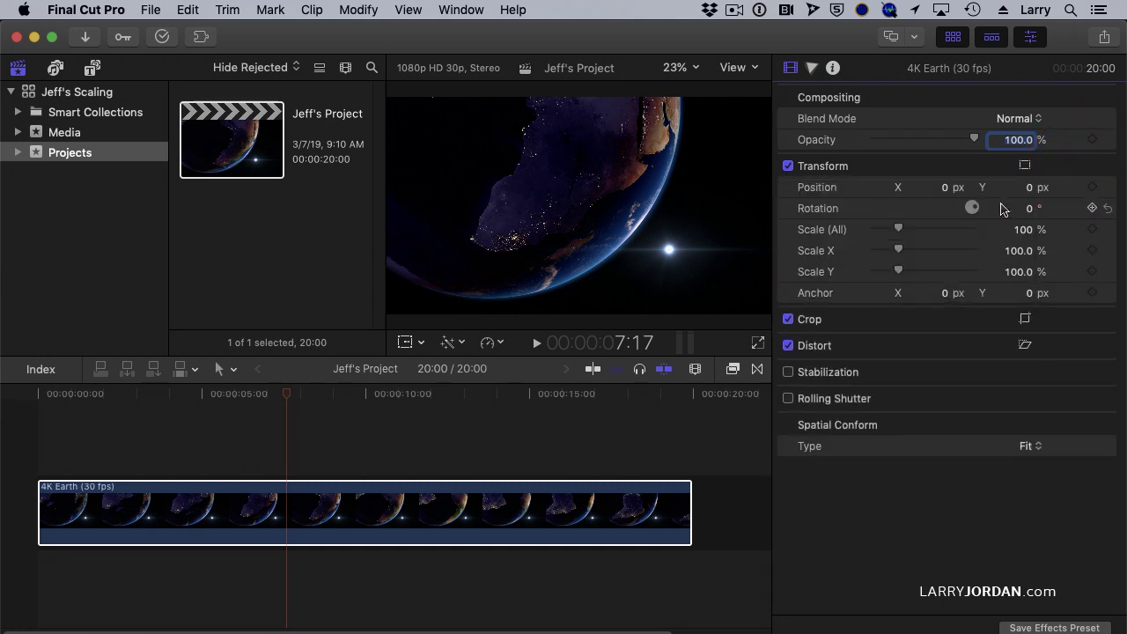
pyautogui.moveTo(898, 229); pyautogui.dragTo(930, 228)
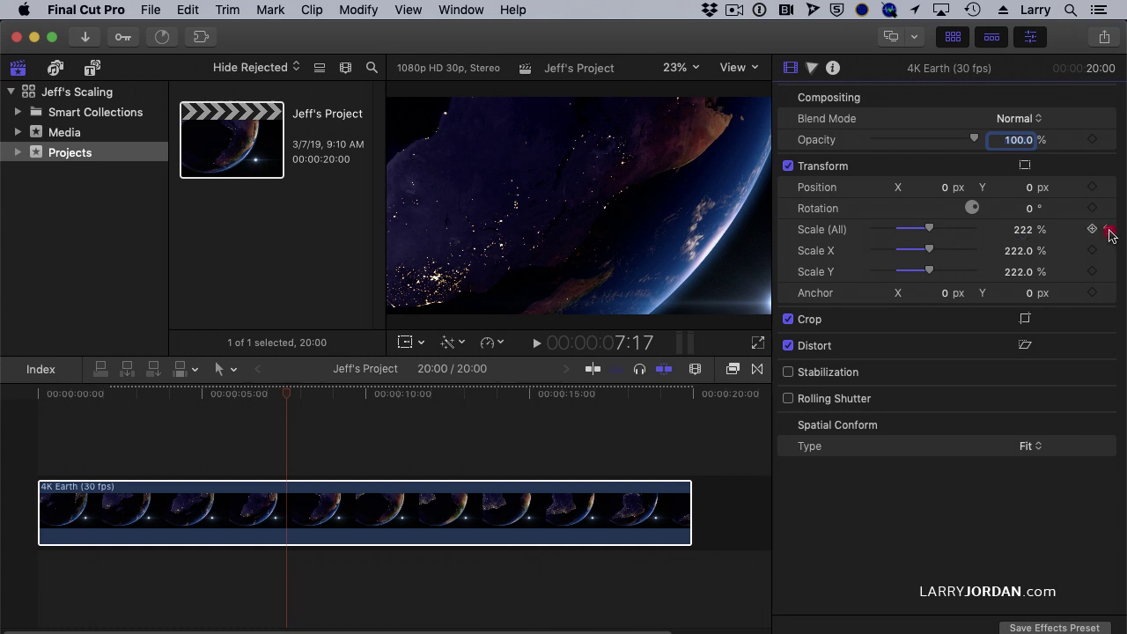
# Step: Reset the Earth clip's scale to 100% and change its Spatial Conform to None
pyautogui.click(1108, 228)
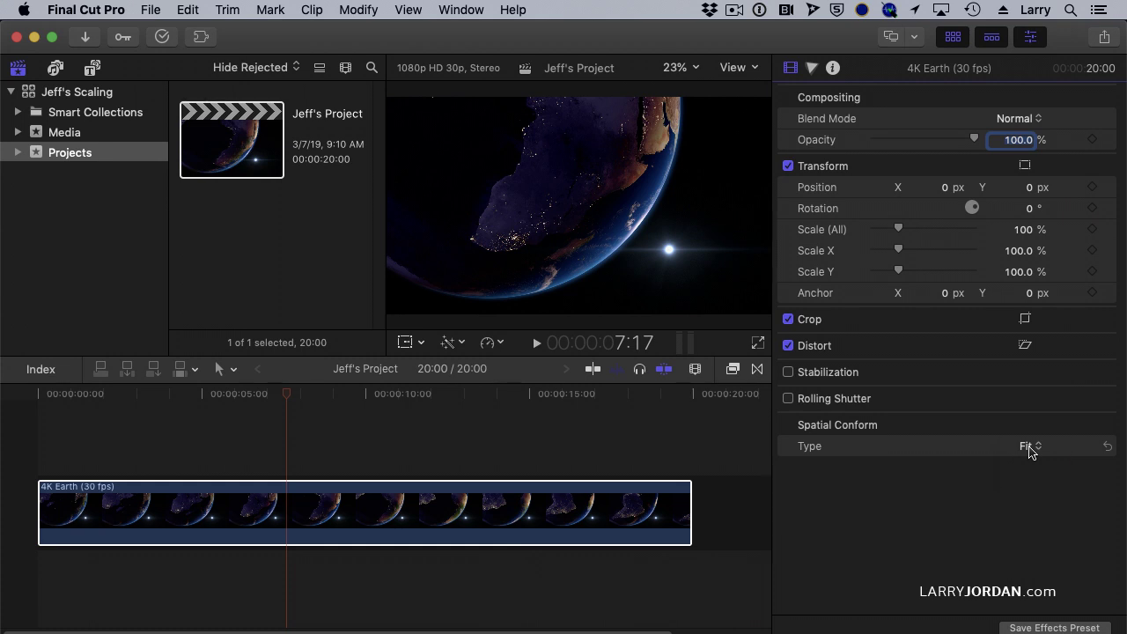
pyautogui.click(1031, 447)
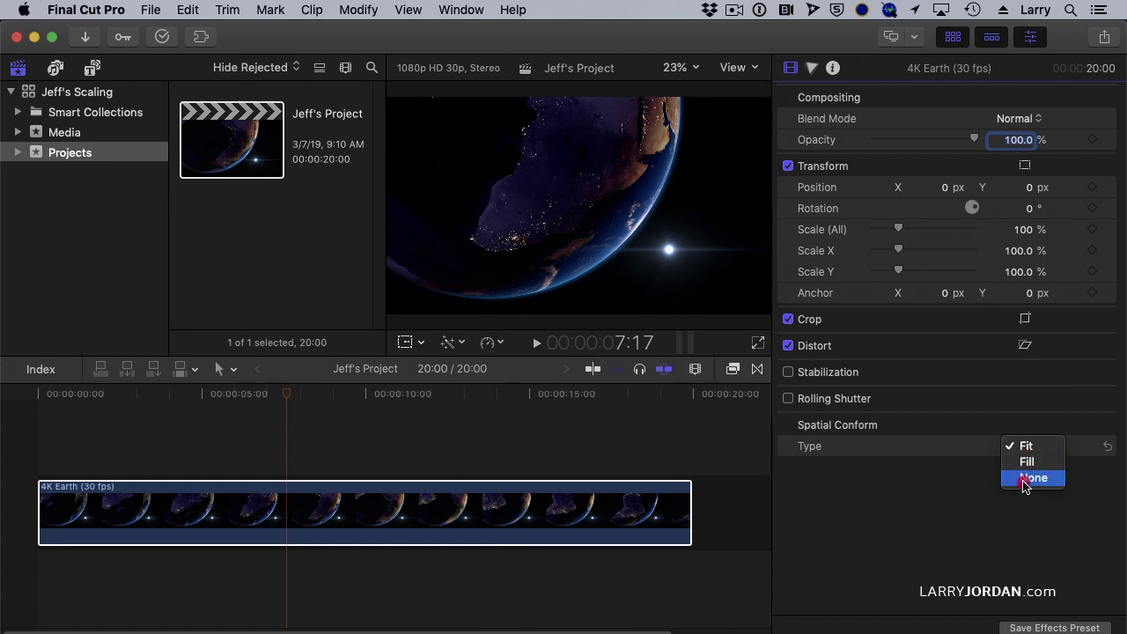
pyautogui.click(1024, 480)
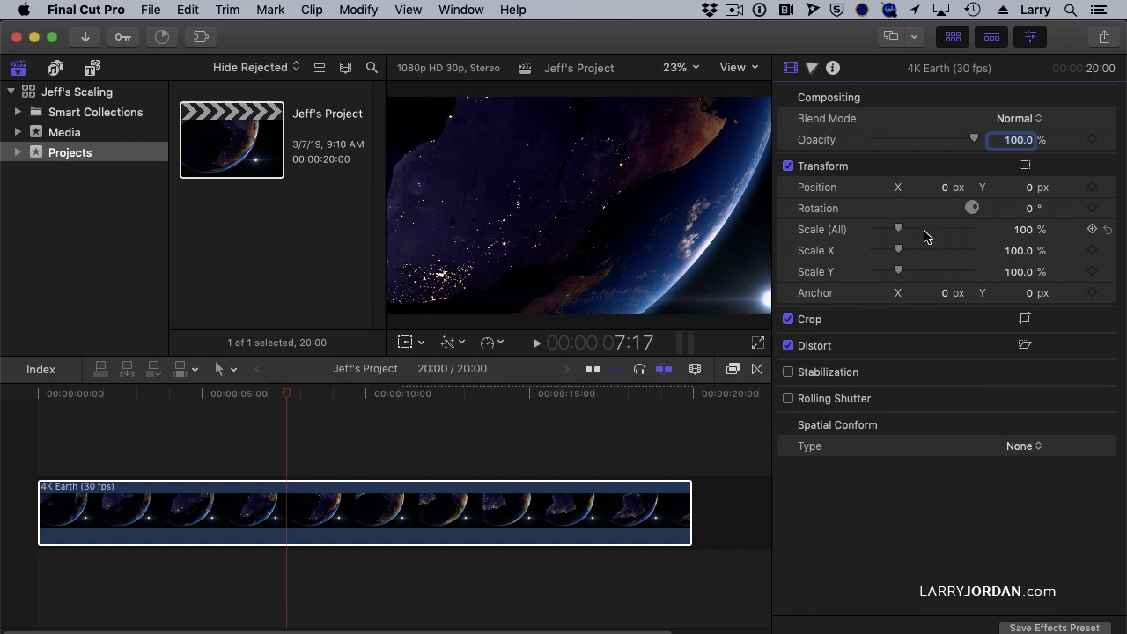
# Step: Drag the Earth clip's Scale (All) slider down and fine-tune it to 85%
pyautogui.moveTo(898, 229); pyautogui.dragTo(884, 231)
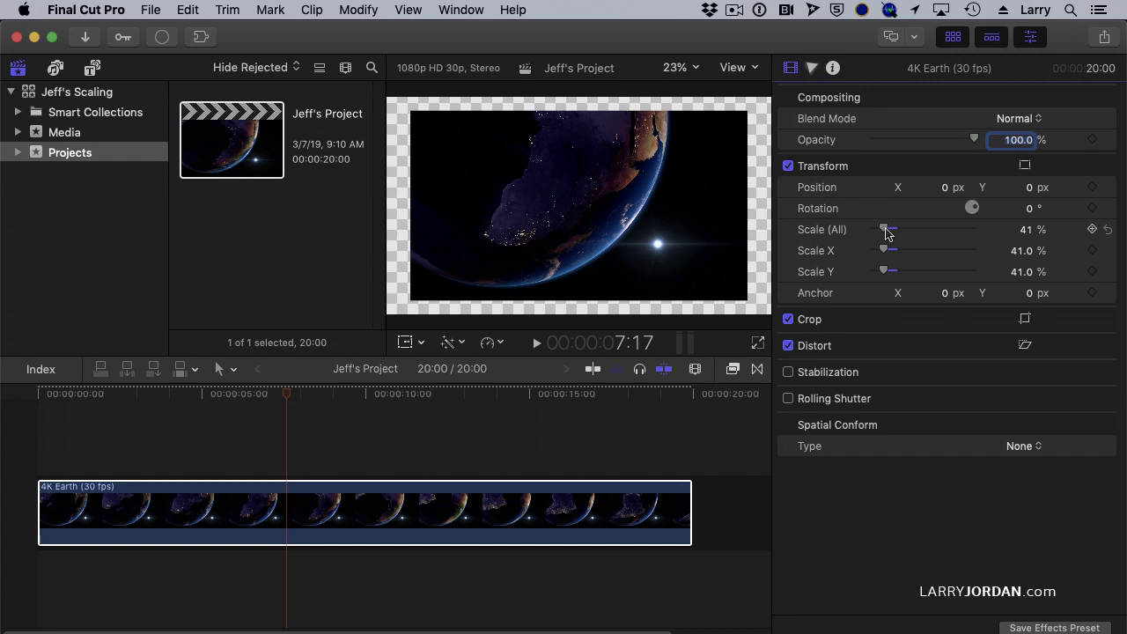
pyautogui.moveTo(889, 231); pyautogui.dragTo(889, 233)
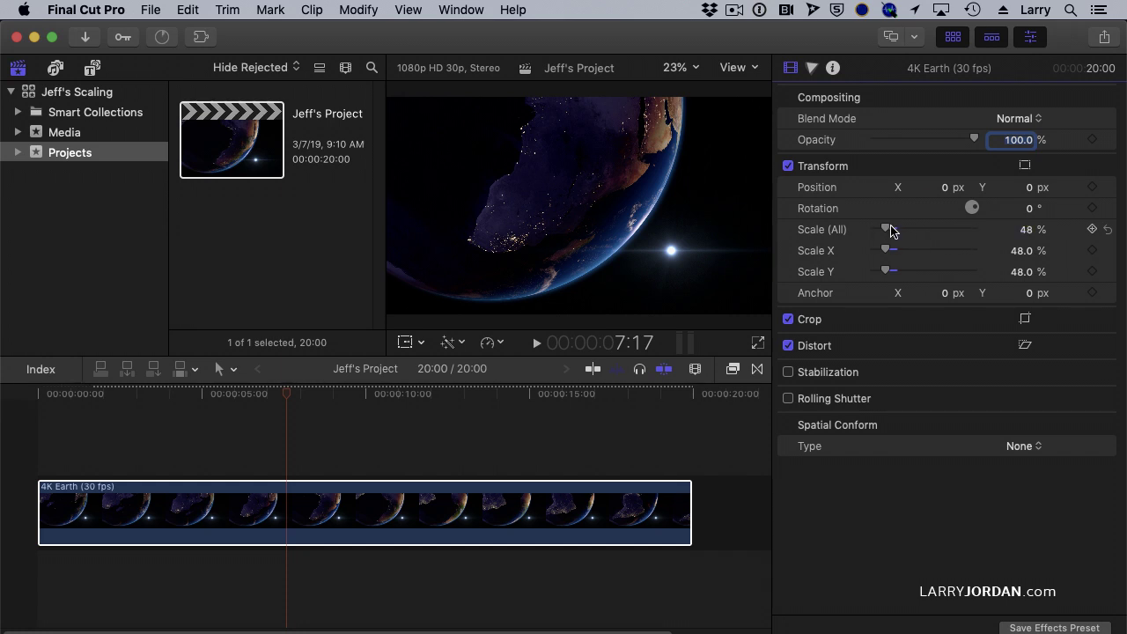
pyautogui.moveTo(885, 228); pyautogui.dragTo(899, 233)
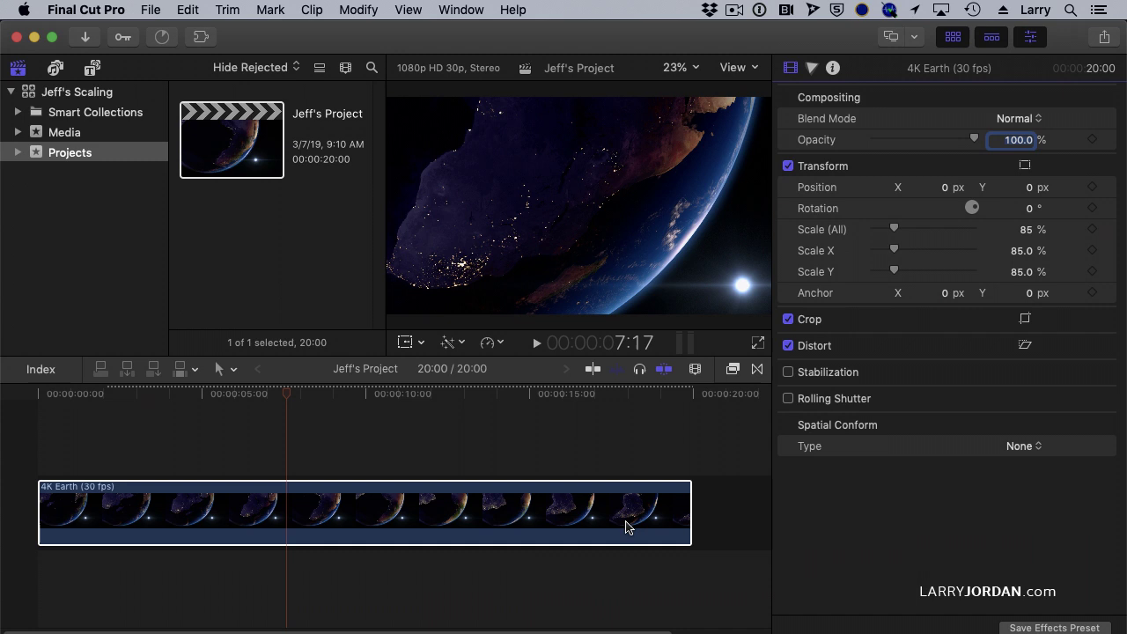
# Step: Switch Spatial Conform to Fit, enter 100 for Scale (All), then return Spatial Conform to None
pyautogui.click(646, 498)
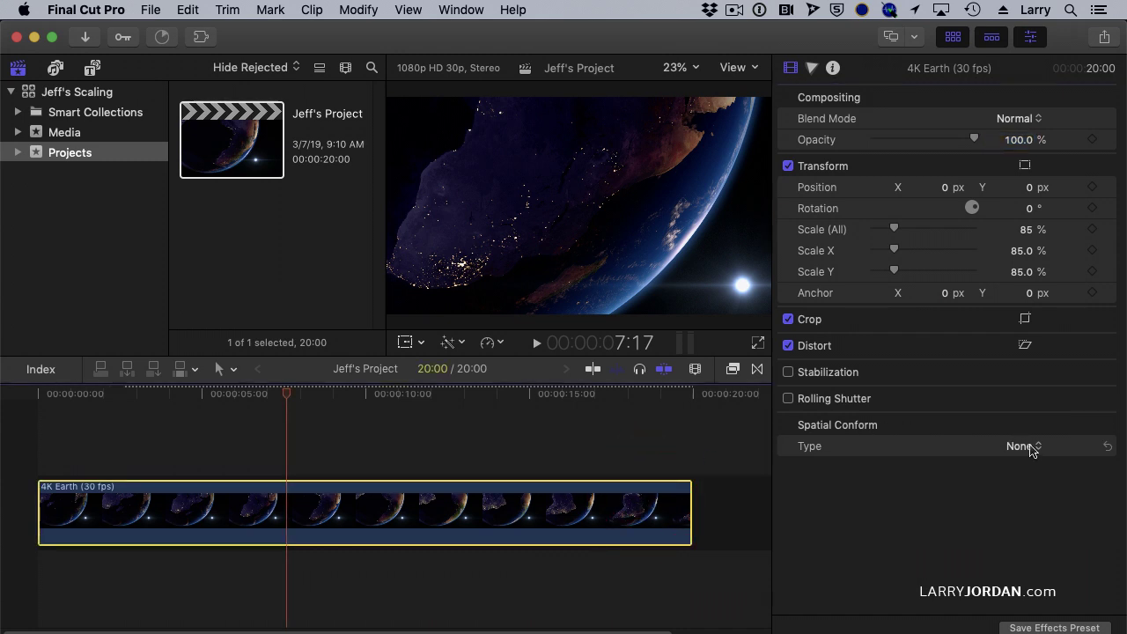
pyautogui.click(1029, 447)
pyautogui.click(1038, 416)
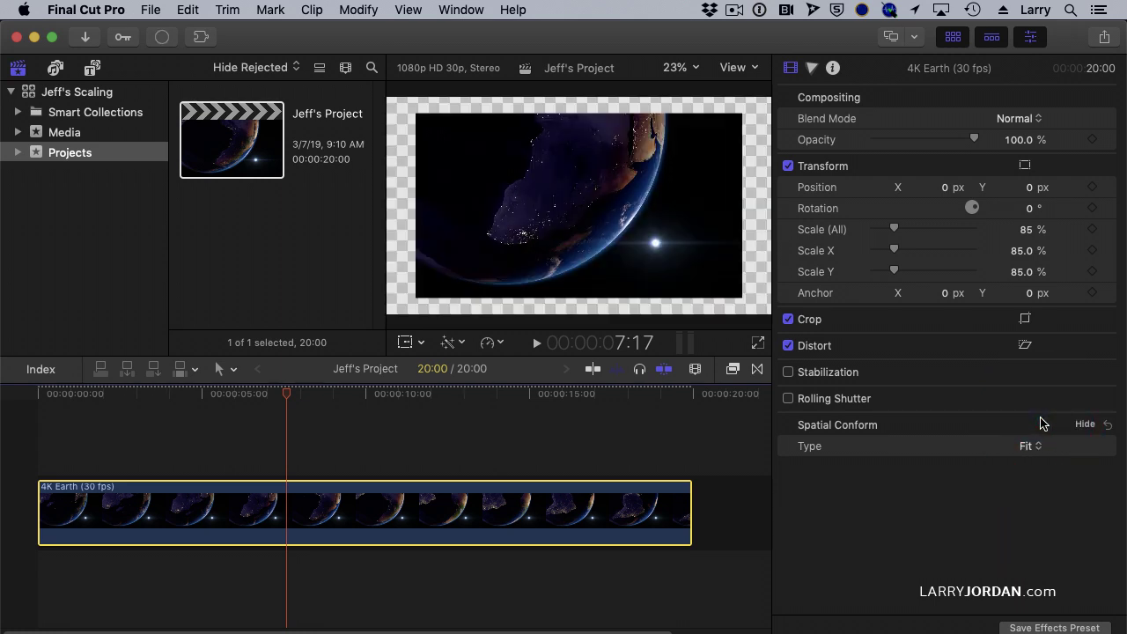
pyautogui.click(1025, 231)
pyautogui.write('100')
pyautogui.press('Return')
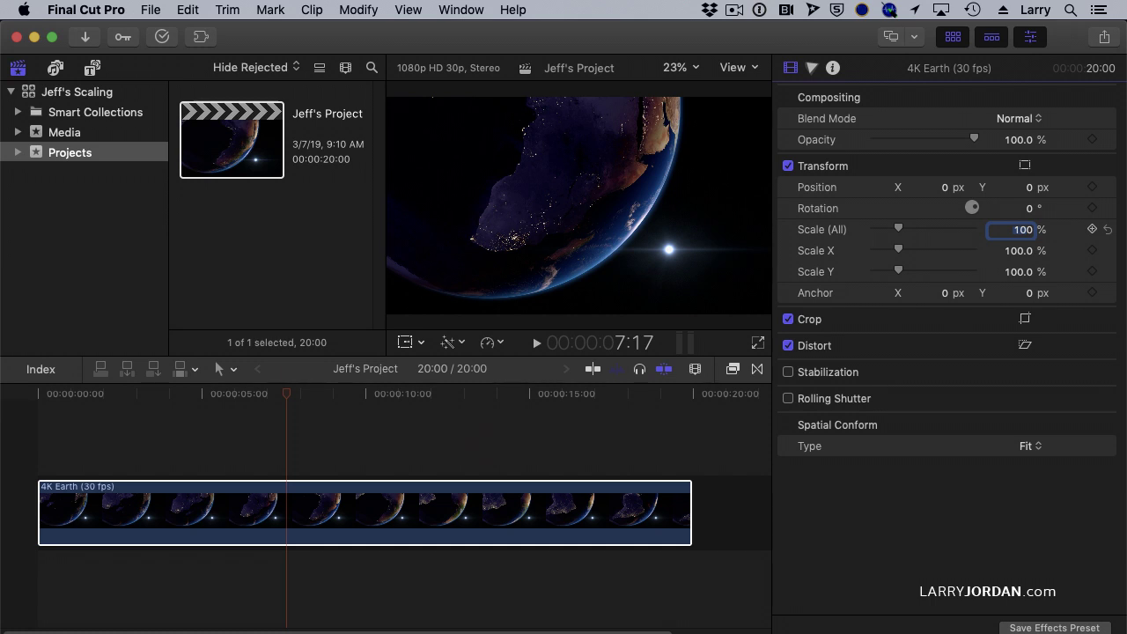
pyautogui.click(1038, 446)
pyautogui.click(1023, 478)
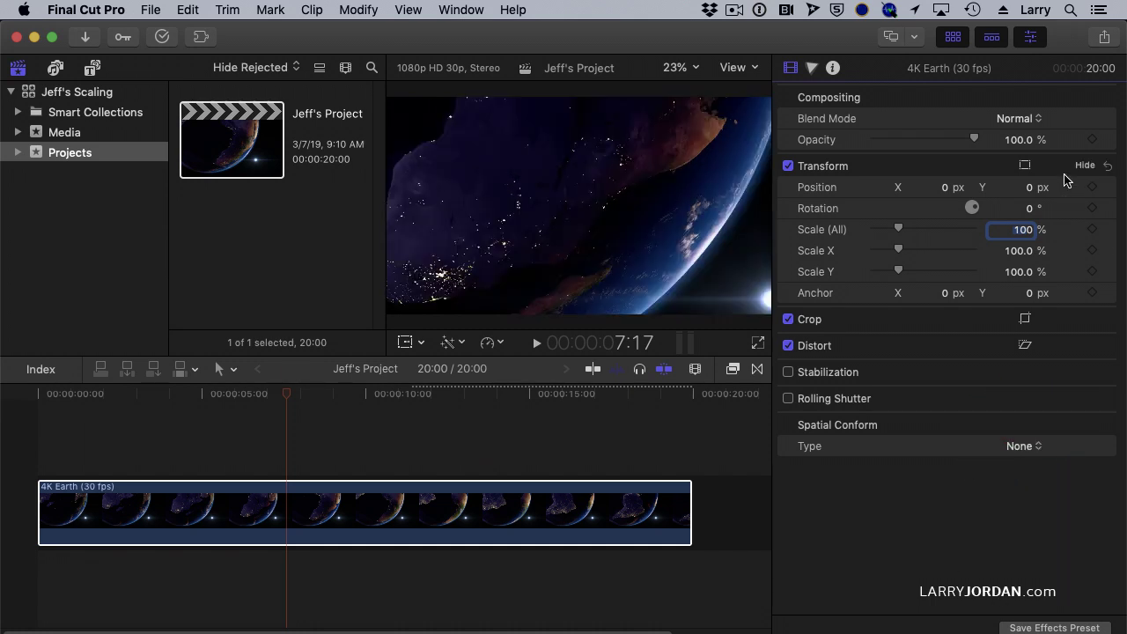